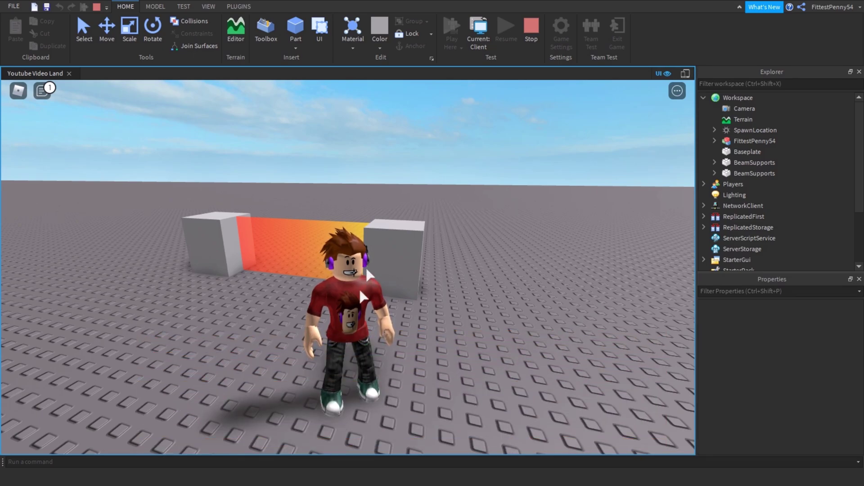
Step: Examine the finished orange gradient beam between the two grey blocks from several angles in the running play test
{"action": "right_click_drag", "start_coordinate": [366, 269], "coordinate": [420, 281]}
{"action": "key", "text": "w"}
{"action": "key", "text": "a"}
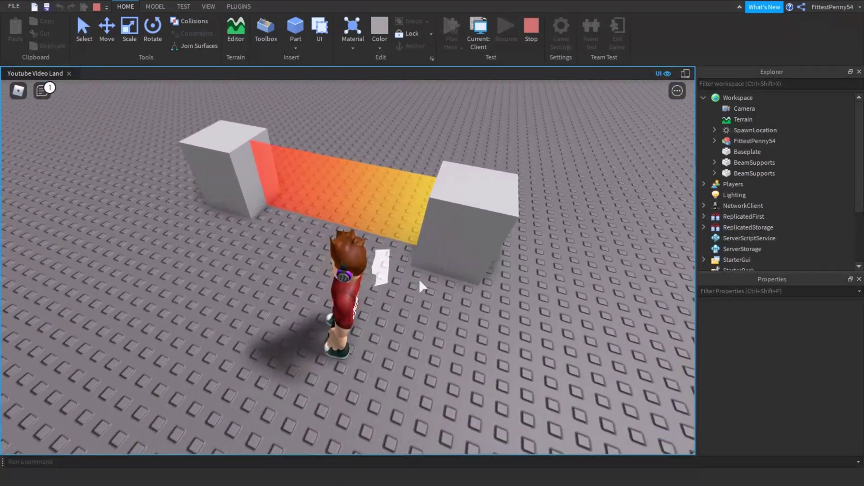
{"action": "key", "text": "d"}
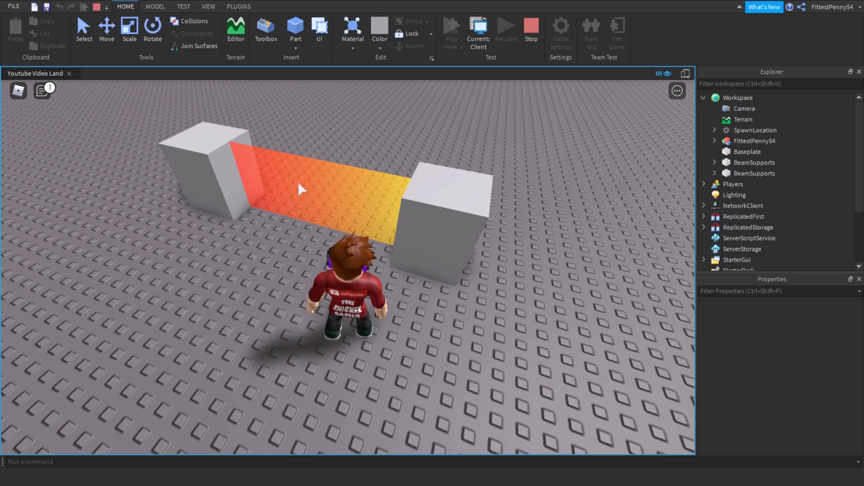
{"action": "right_click_drag", "start_coordinate": [410, 278], "coordinate": [409, 285]}
{"action": "key", "text": "a"}
{"action": "key", "text": "s"}
{"action": "scroll", "coordinate": [409, 285], "scroll_direction": "up", "scroll_amount": 1}
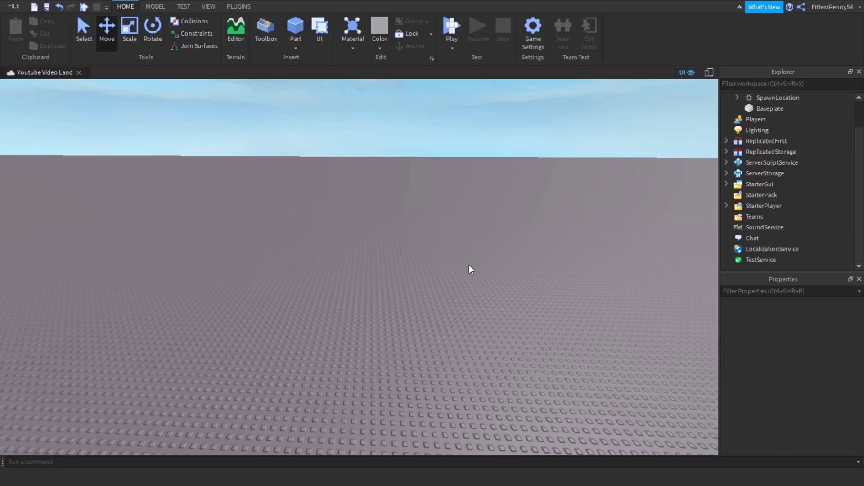
Step: Insert a block part onto the baseplate and anchor it
{"action": "right_click_drag", "start_coordinate": [469, 265], "coordinate": [460, 269]}
{"action": "scroll", "coordinate": [394, 157], "scroll_direction": "up", "scroll_amount": 5}
{"action": "left_click", "coordinate": [303, 30]}
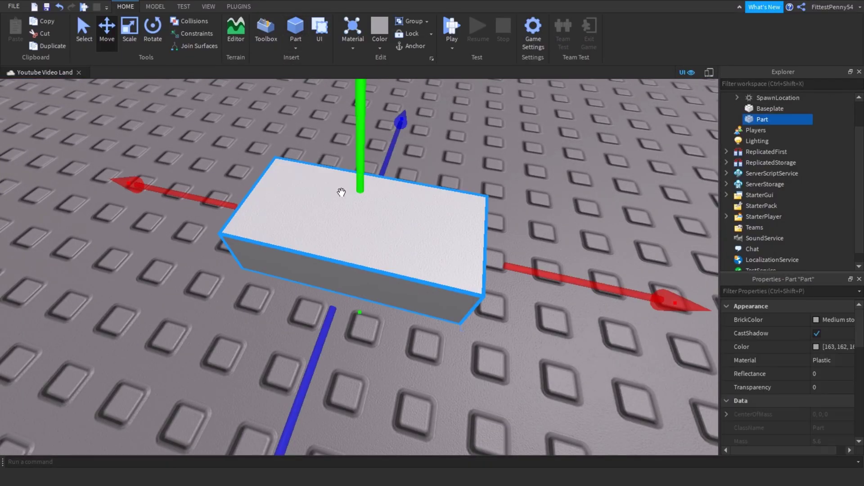
{"action": "left_click", "coordinate": [452, 98]}
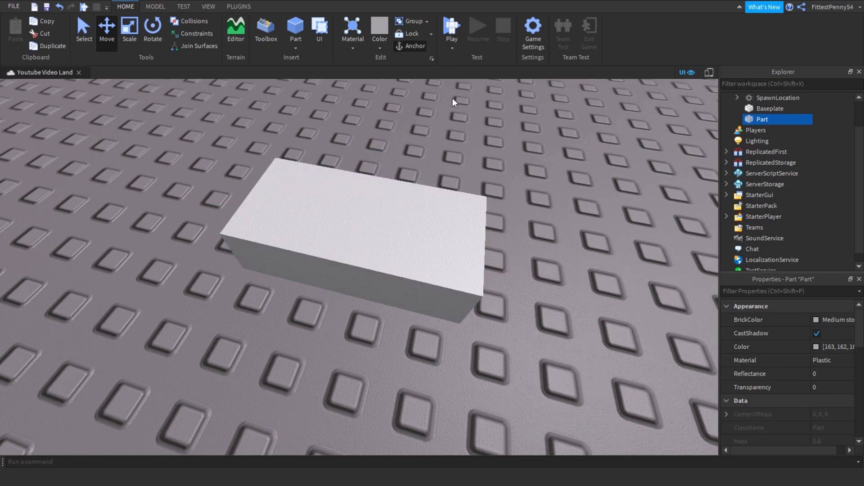
{"action": "left_click", "coordinate": [413, 212]}
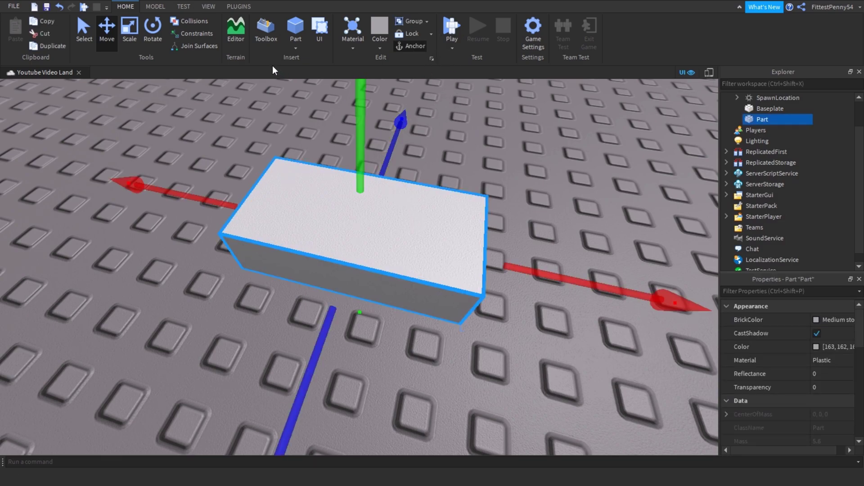
Step: Scale the part into a narrower, much taller block standing on the baseplate
{"action": "left_click", "coordinate": [133, 37]}
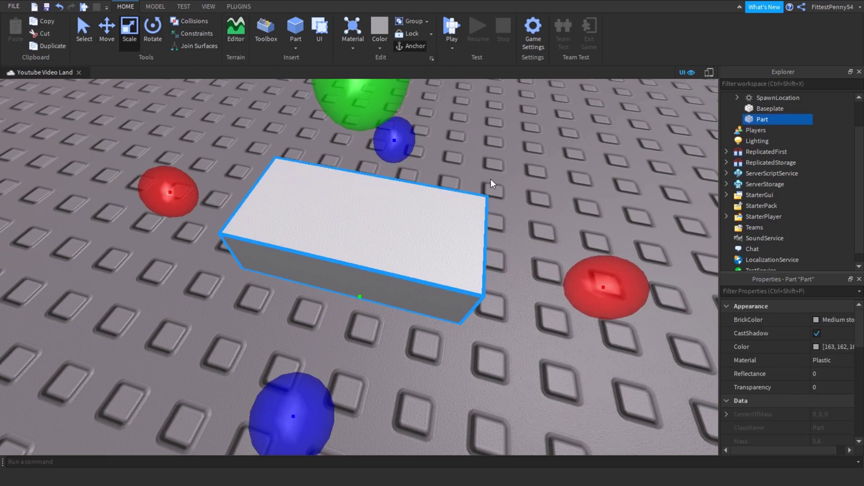
{"action": "right_click_drag", "start_coordinate": [493, 179], "coordinate": [460, 179]}
{"action": "scroll", "coordinate": [493, 179], "scroll_direction": "down", "scroll_amount": 4}
{"action": "scroll", "coordinate": [493, 178], "scroll_direction": "up", "scroll_amount": 3}
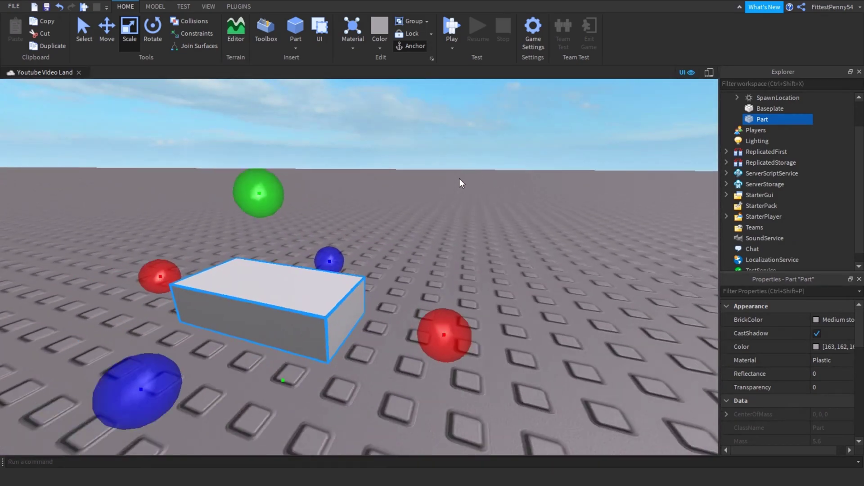
{"action": "scroll", "coordinate": [445, 187], "scroll_direction": "down", "scroll_amount": 3}
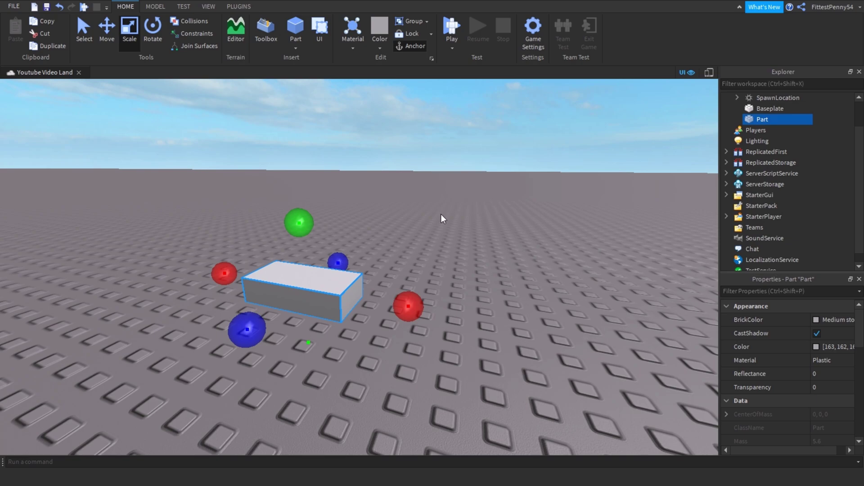
{"action": "left_click", "coordinate": [414, 234]}
{"action": "left_click", "coordinate": [354, 272]}
{"action": "left_click_drag", "start_coordinate": [342, 263], "coordinate": [359, 250]}
{"action": "left_click_drag", "start_coordinate": [311, 224], "coordinate": [263, 104]}
{"action": "scroll", "coordinate": [520, 226], "scroll_direction": "down", "scroll_amount": 3}
{"action": "scroll", "coordinate": [498, 208], "scroll_direction": "up", "scroll_amount": 4}
{"action": "scroll", "coordinate": [498, 213], "scroll_direction": "down", "scroll_amount": 5}
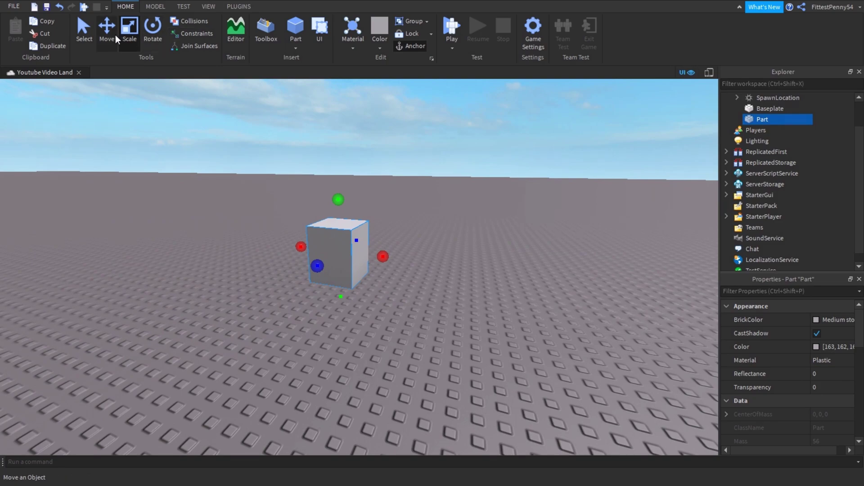
Step: Duplicate the block and move the copy along the red axis, leaving a gap between the two blocks
{"action": "left_click", "coordinate": [115, 34]}
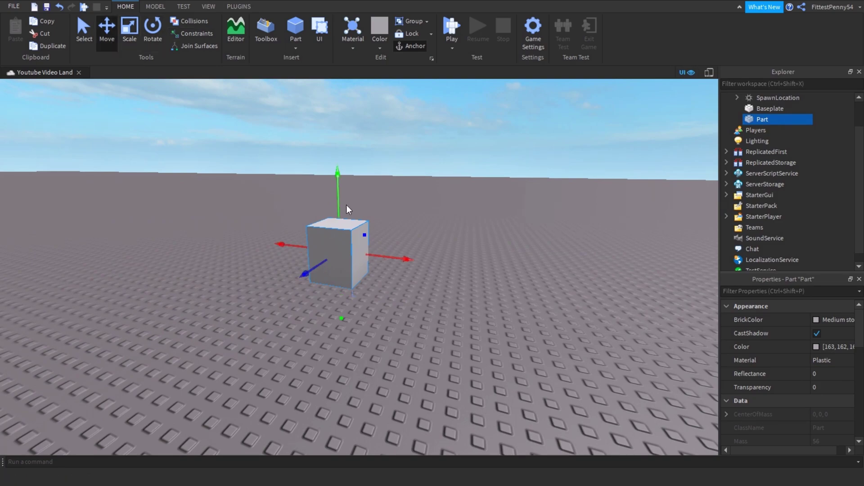
{"action": "key", "text": "ctrl+d"}
{"action": "left_click_drag", "start_coordinate": [384, 255], "coordinate": [626, 333]}
{"action": "key", "text": "d"}
{"action": "key", "text": "s"}
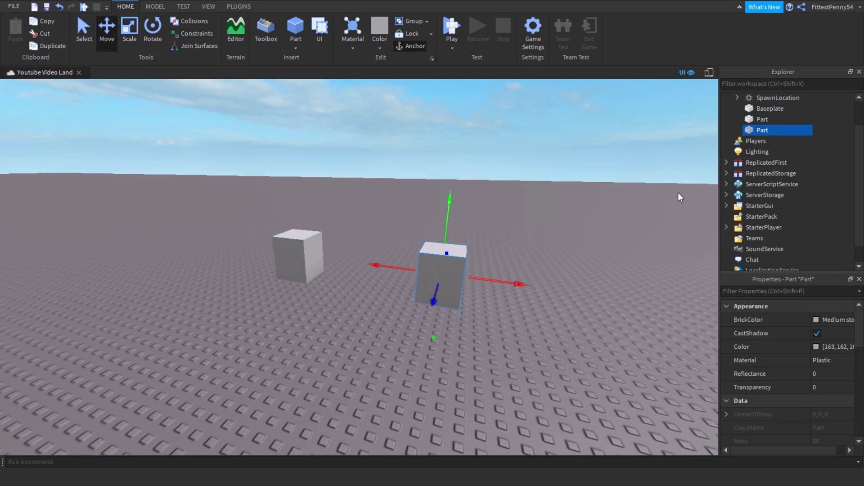
{"action": "key", "text": "w"}
{"action": "left_click", "coordinate": [623, 279]}
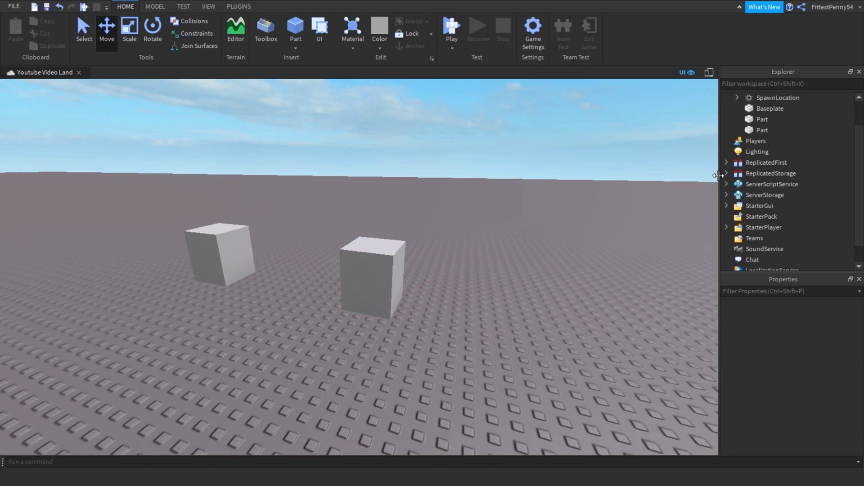
Step: Rename both block parts in the Workspace to BeamSupports
{"action": "left_click_drag", "start_coordinate": [718, 175], "coordinate": [696, 180]}
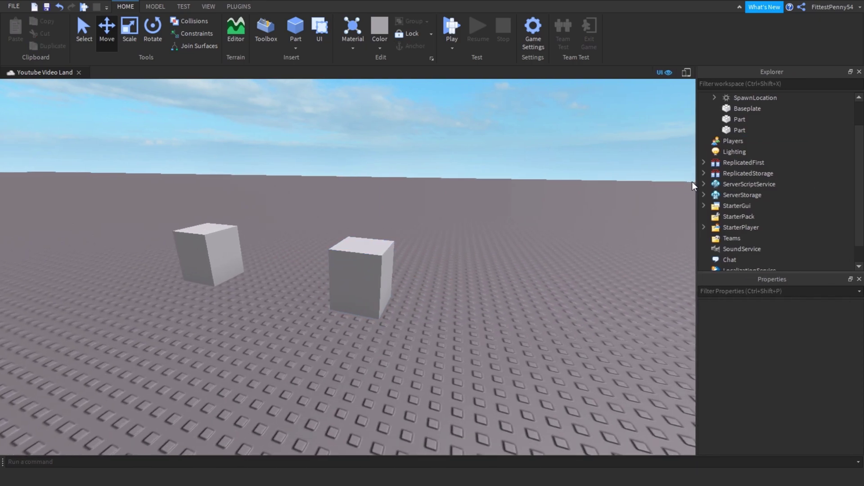
{"action": "scroll", "coordinate": [731, 123], "scroll_direction": "up", "scroll_amount": 1}
{"action": "left_click", "coordinate": [733, 153]}
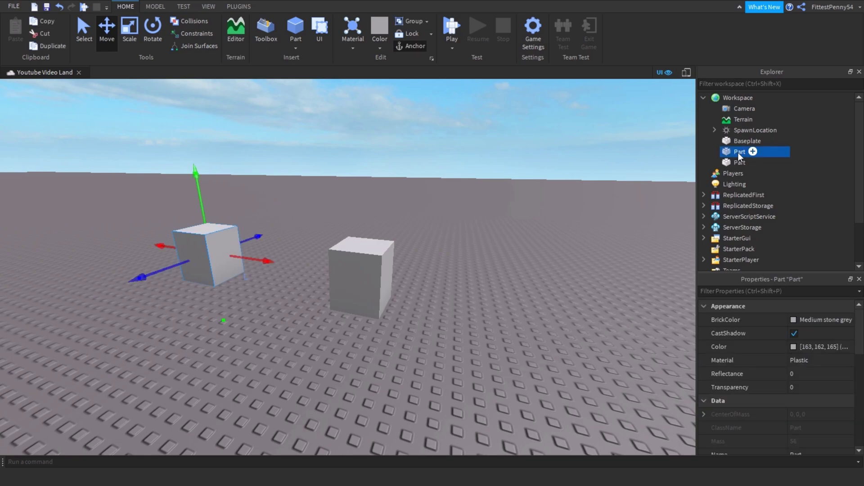
{"action": "left_click", "coordinate": [738, 162], "text": "ctrl"}
{"action": "scroll", "coordinate": [764, 377], "scroll_direction": "down", "scroll_amount": 3}
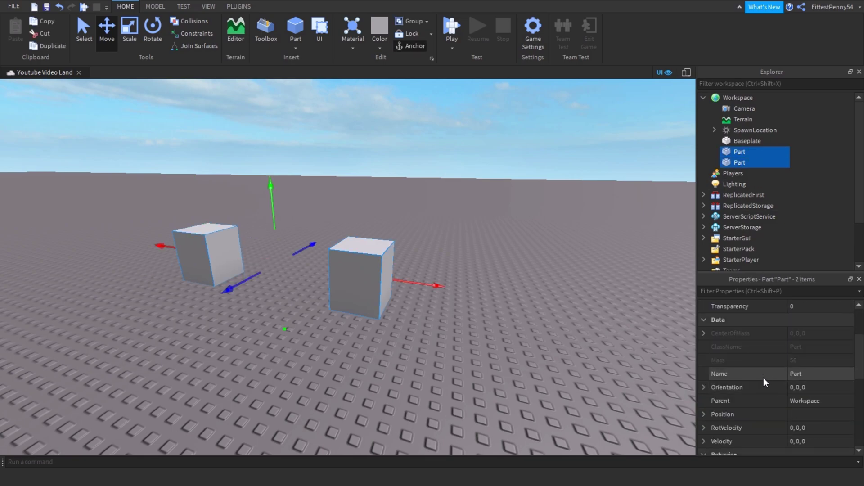
{"action": "left_click", "coordinate": [797, 374]}
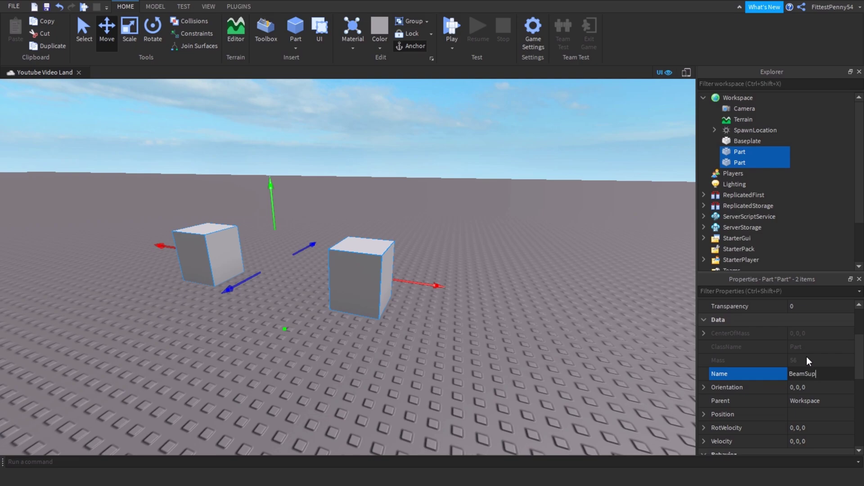
{"action": "type", "text": "s"}
{"action": "key", "text": "Return"}
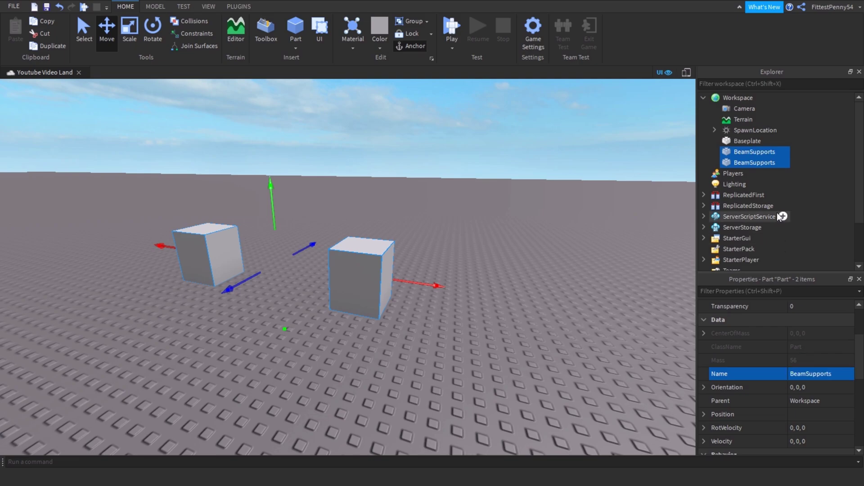
Step: Add a Beam object inside the first BeamSupports part
{"action": "left_click", "coordinate": [807, 171]}
{"action": "left_click", "coordinate": [782, 152]}
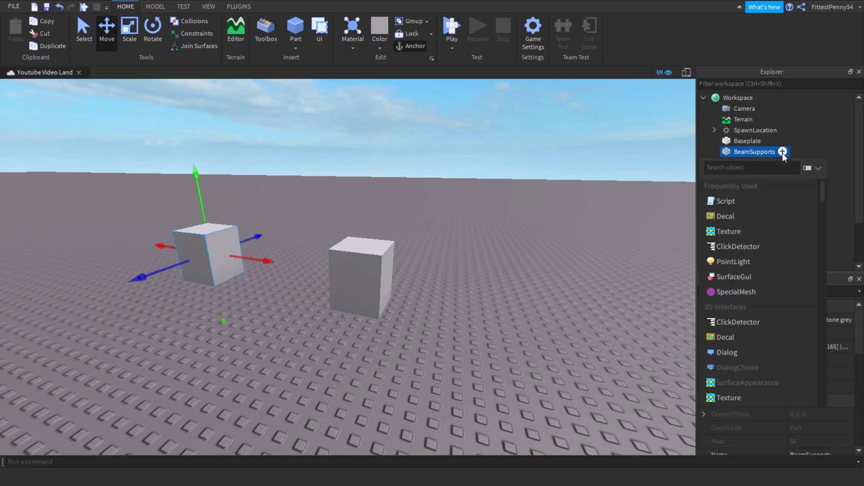
{"action": "type", "text": "beam"}
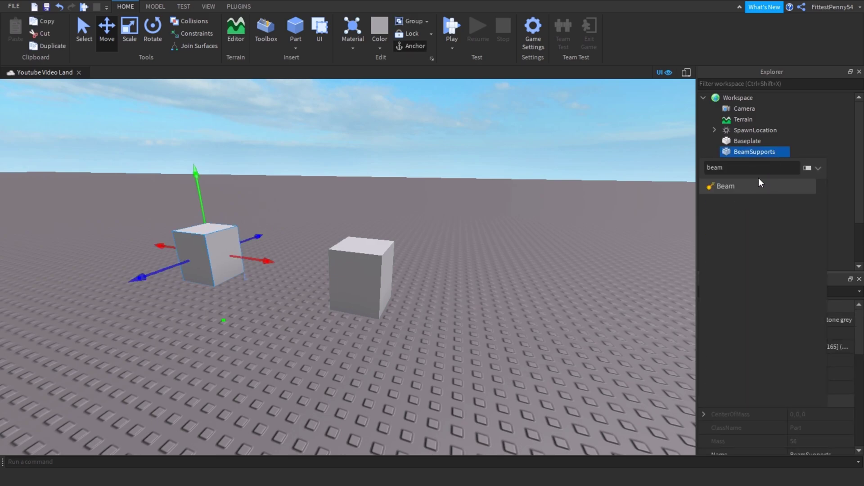
{"action": "left_click", "coordinate": [750, 186]}
{"action": "left_click", "coordinate": [818, 193]}
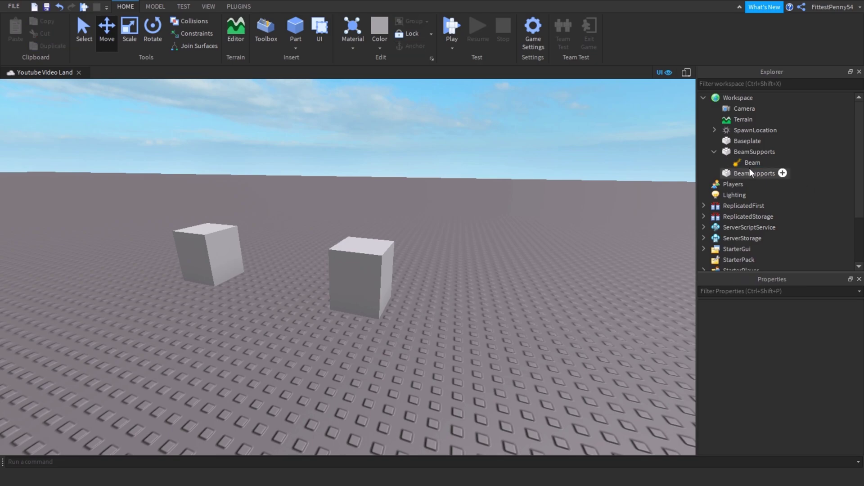
Step: Add an Attachment inside the first BeamSupports part, keeping its default name
{"action": "left_click", "coordinate": [760, 153]}
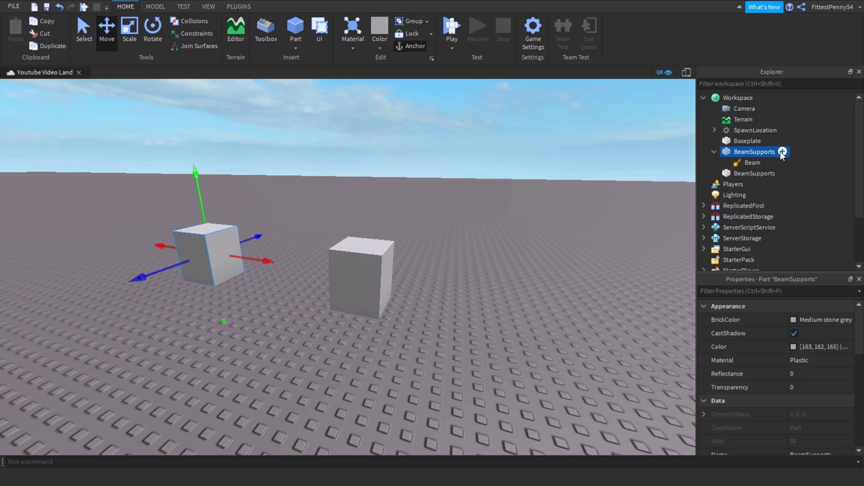
{"action": "left_click", "coordinate": [780, 151]}
{"action": "type", "text": "att"}
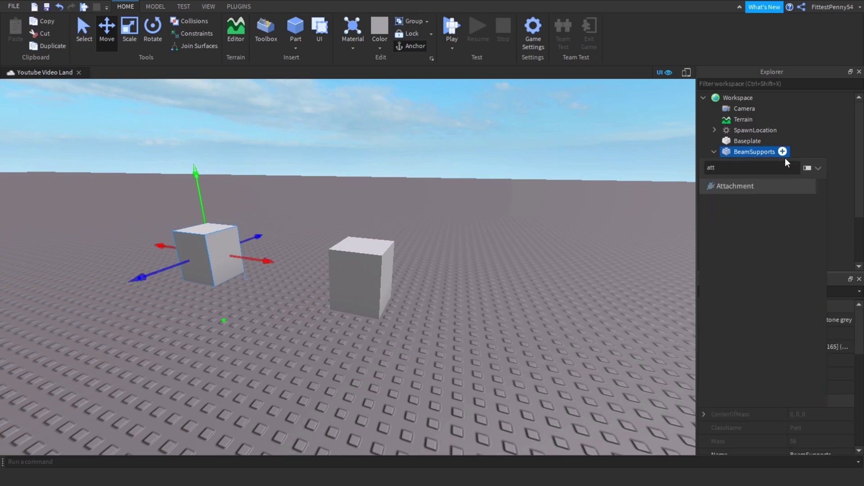
{"action": "left_click", "coordinate": [763, 186]}
{"action": "left_click", "coordinate": [758, 164]}
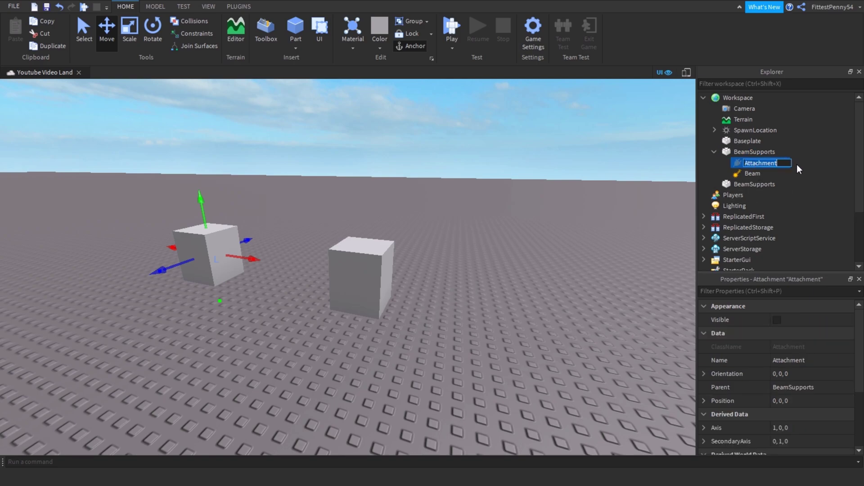
{"action": "left_click", "coordinate": [797, 163]}
Step: Duplicate the attachment and place the copy inside the second BeamSupports part
{"action": "left_click", "coordinate": [756, 162]}
{"action": "key", "text": "ctrl+d"}
{"action": "left_click_drag", "start_coordinate": [749, 174], "coordinate": [756, 195]}
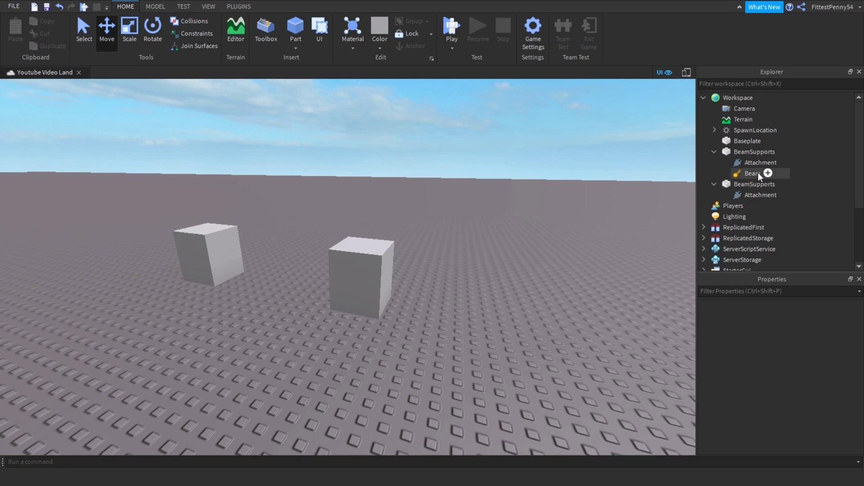
Step: Set the beam's Attachment0 to the first block's attachment and Attachment1 to the second block's attachment
{"action": "left_click", "coordinate": [746, 175]}
{"action": "scroll", "coordinate": [766, 400], "scroll_direction": "down", "scroll_amount": 5}
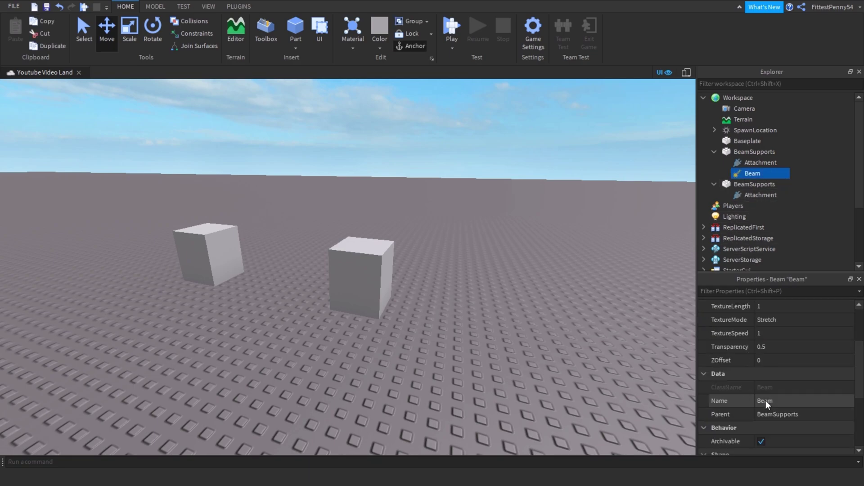
{"action": "left_click", "coordinate": [772, 347]}
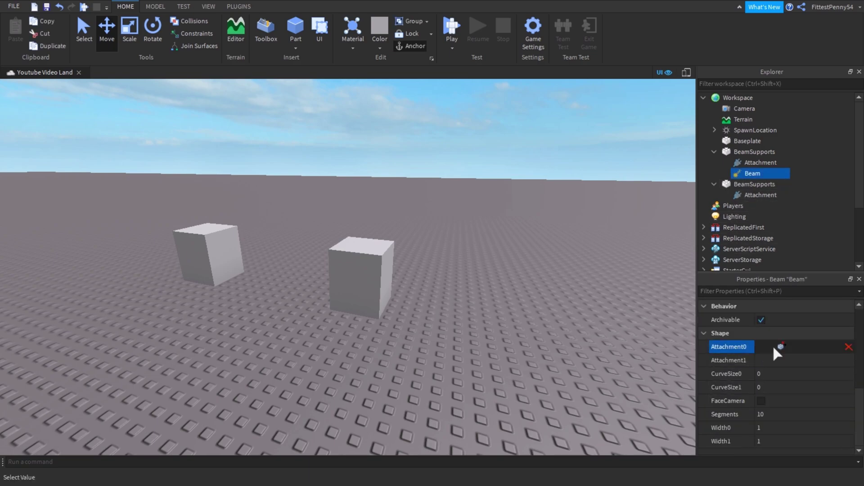
{"action": "left_click", "coordinate": [761, 163]}
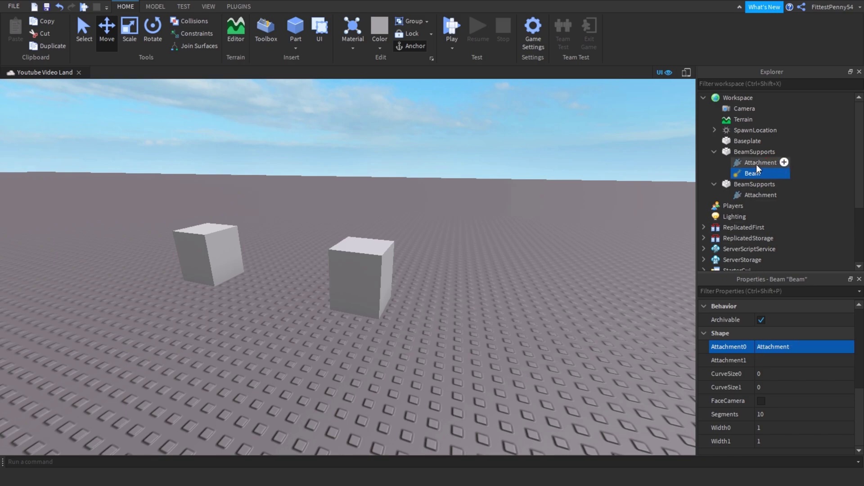
{"action": "left_click", "coordinate": [756, 359]}
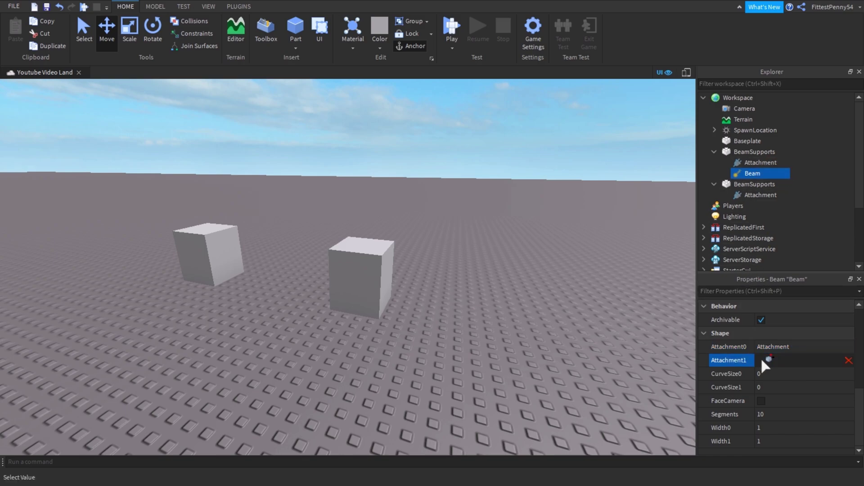
{"action": "left_click", "coordinate": [750, 195]}
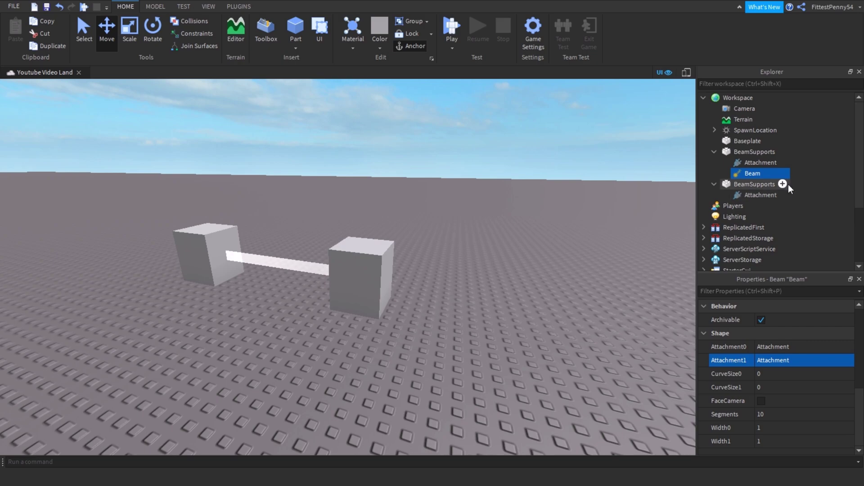
Step: Open the beam's color sequence editor, enlarge it, and add a keypoint near the middle at time 0.484
{"action": "left_click", "coordinate": [766, 175]}
{"action": "right_click_drag", "start_coordinate": [510, 341], "coordinate": [510, 341]}
{"action": "right_click_drag", "start_coordinate": [441, 305], "coordinate": [440, 304]}
{"action": "key", "text": "d"}
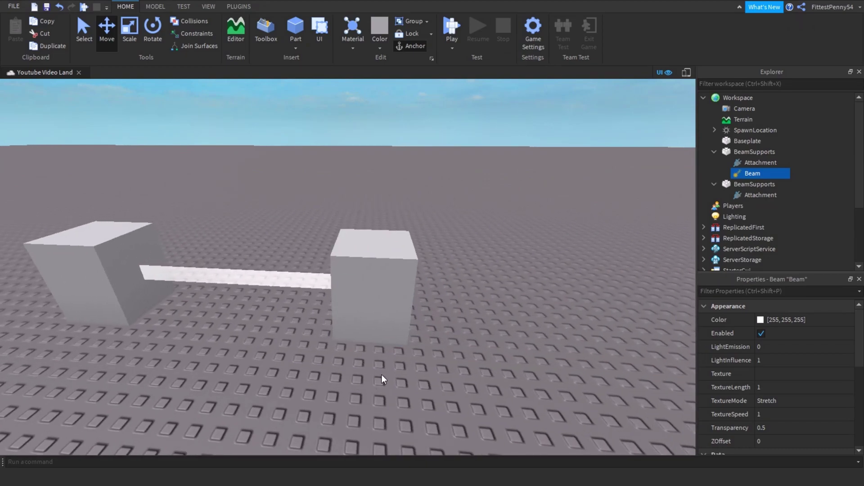
{"action": "key", "text": "w"}
{"action": "key", "text": "a"}
{"action": "left_click", "coordinate": [795, 321]}
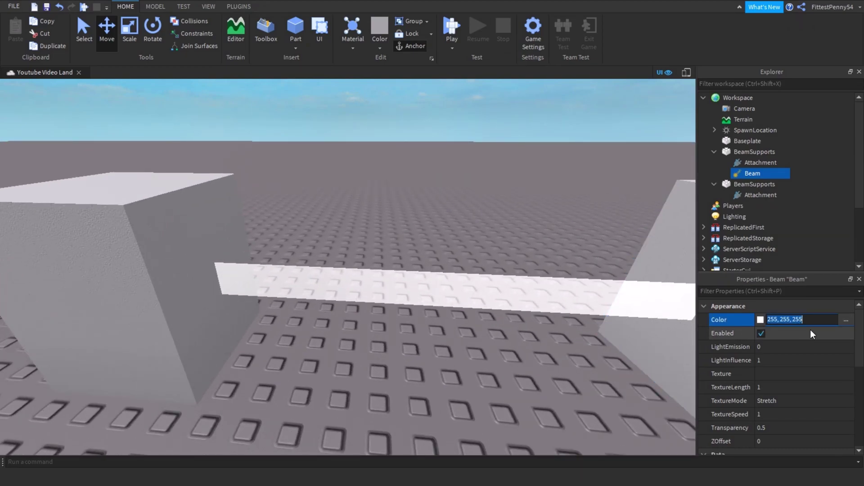
{"action": "left_click", "coordinate": [842, 321]}
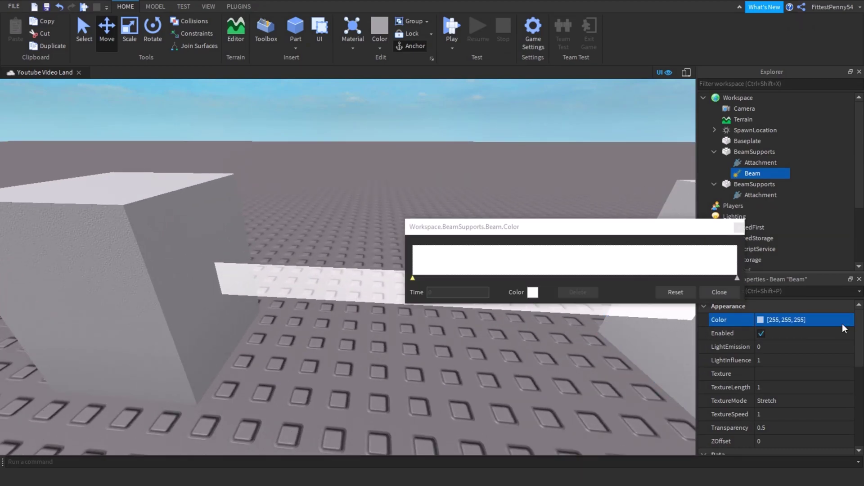
{"action": "left_click_drag", "start_coordinate": [461, 225], "coordinate": [210, 144]}
{"action": "mouse_move", "coordinate": [496, 219]}
{"action": "left_mouse_down"}
{"action": "mouse_move", "coordinate": [636, 291]}
{"action": "mouse_move", "coordinate": [670, 291]}
{"action": "mouse_move", "coordinate": [673, 280]}
{"action": "left_mouse_up"}
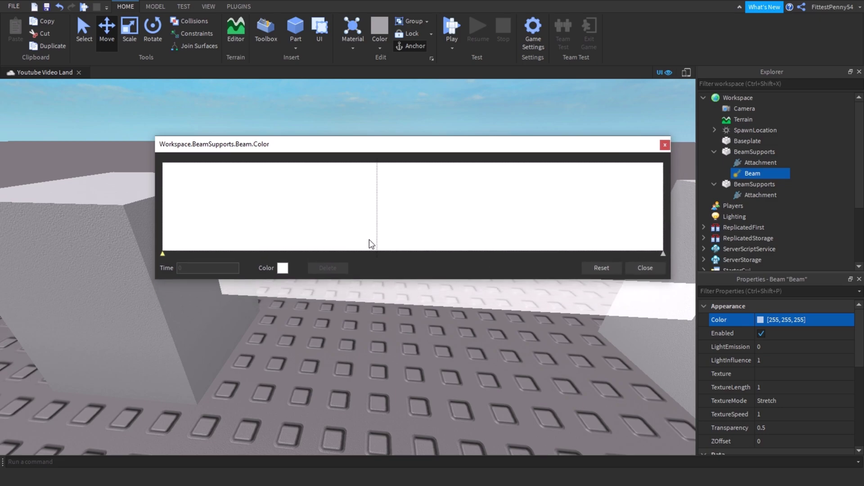
{"action": "left_click", "coordinate": [406, 239]}
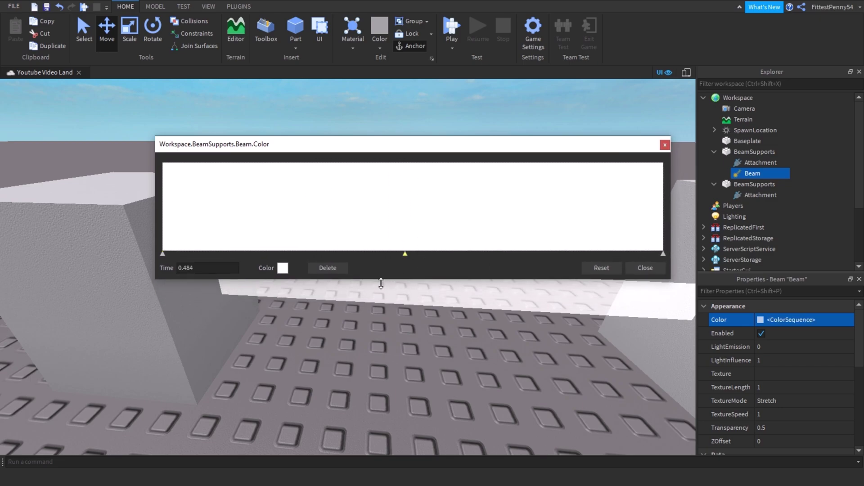
Step: Set the color of the gradient's starting keypoint to pure red (#ff0000)
{"action": "left_click", "coordinate": [164, 256]}
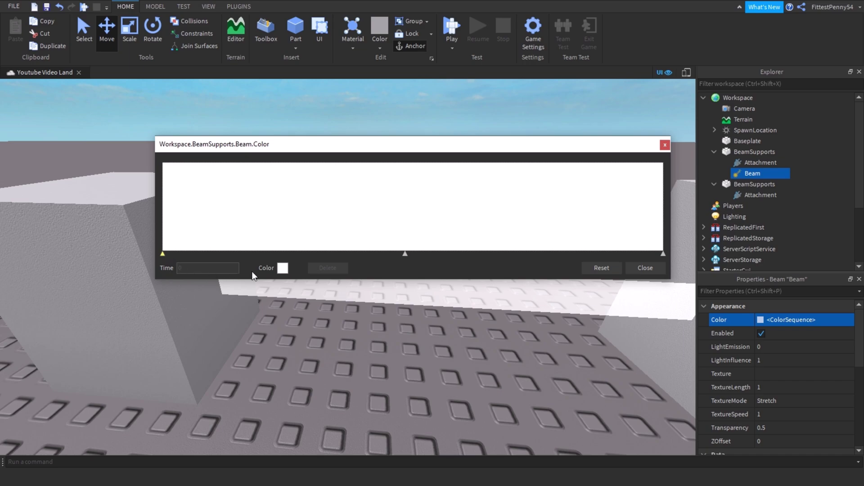
{"action": "left_click", "coordinate": [283, 268]}
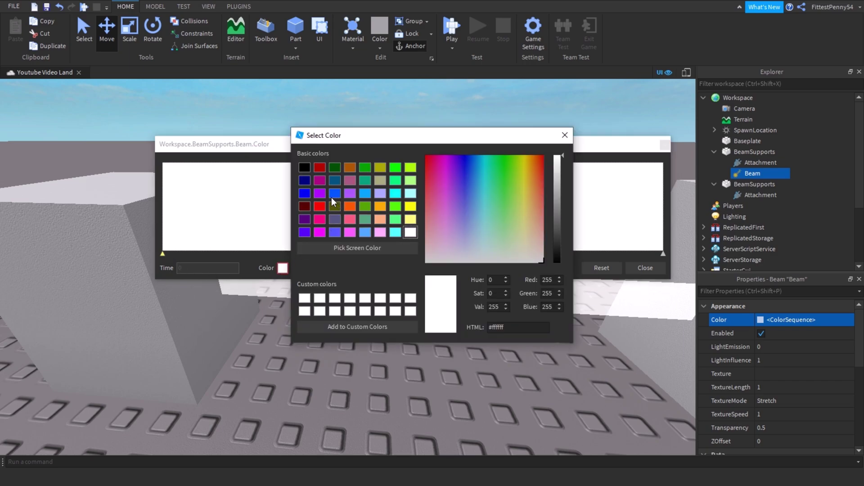
{"action": "left_click", "coordinate": [323, 210]}
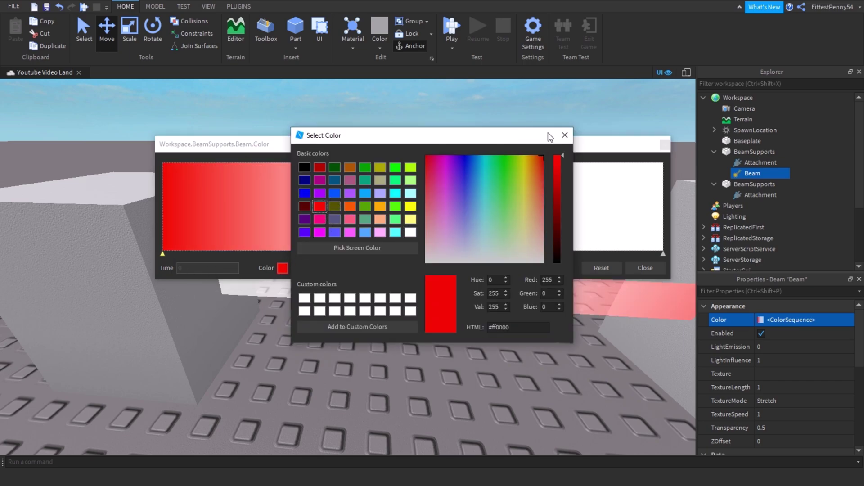
{"action": "left_click", "coordinate": [565, 135]}
{"action": "left_click", "coordinate": [407, 257]}
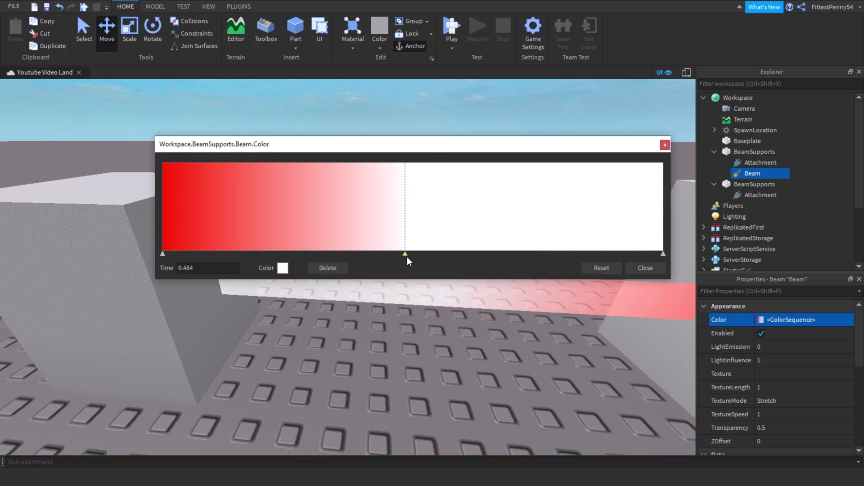
{"action": "left_click", "coordinate": [282, 268]}
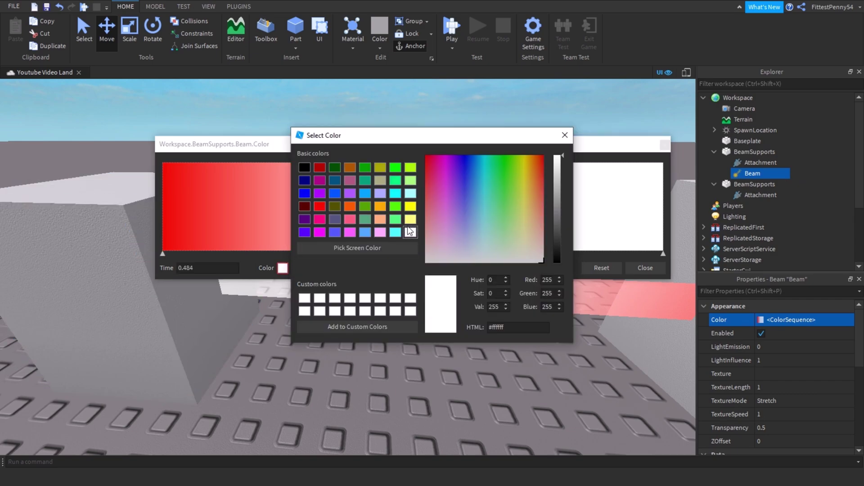
{"action": "left_click", "coordinate": [564, 135]}
Step: Try out extra keypoints between the start and middle keypoints, and delete them again
{"action": "left_click", "coordinate": [293, 234]}
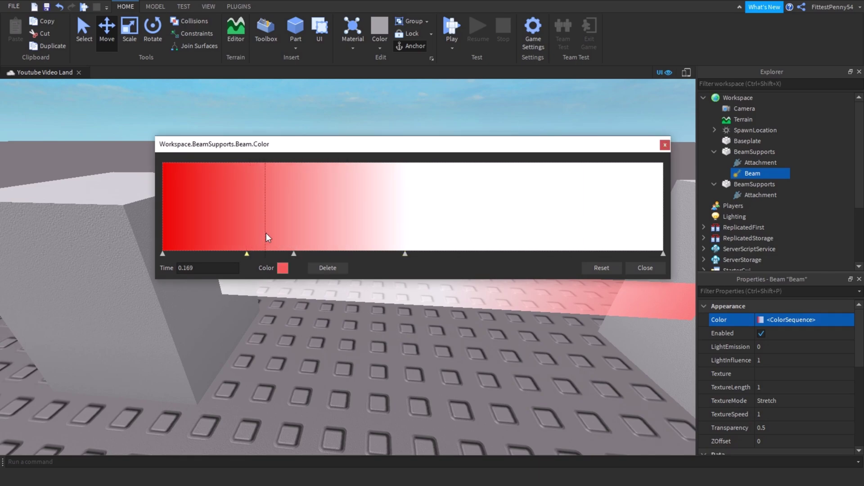
{"action": "left_click", "coordinate": [337, 270]}
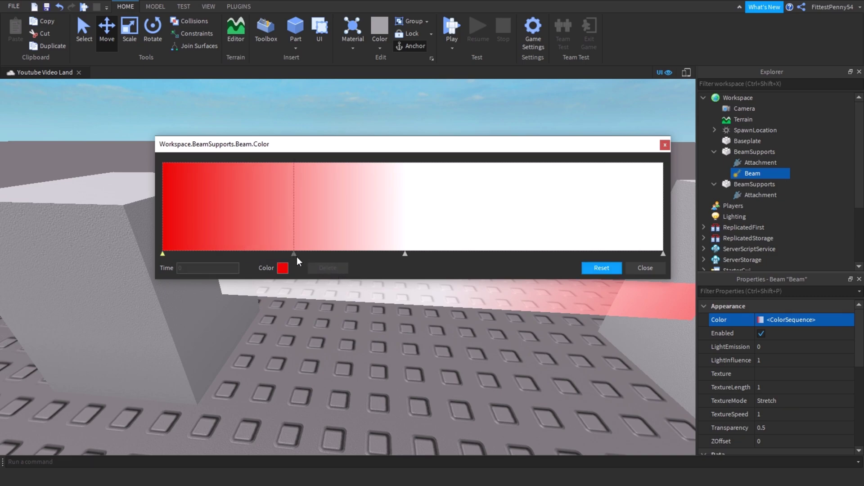
{"action": "left_click", "coordinate": [296, 256]}
{"action": "left_click", "coordinate": [327, 268]}
Step: Set the color of the middle keypoint at time 0.484 to orange (#ff5500)
{"action": "left_click", "coordinate": [405, 253]}
{"action": "left_click", "coordinate": [282, 268]}
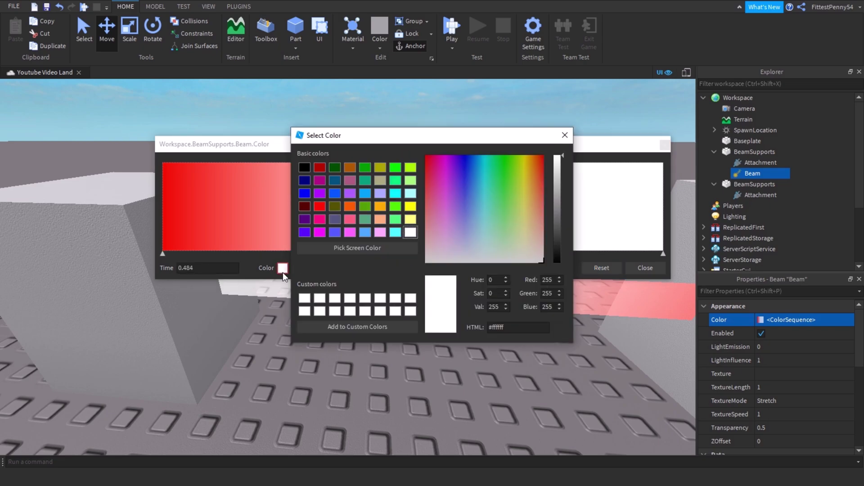
{"action": "left_click", "coordinate": [350, 206]}
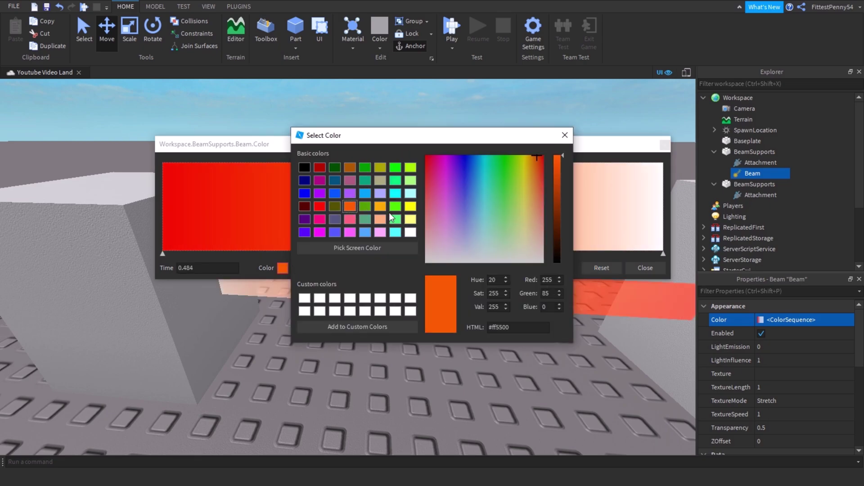
{"action": "left_click", "coordinate": [564, 135]}
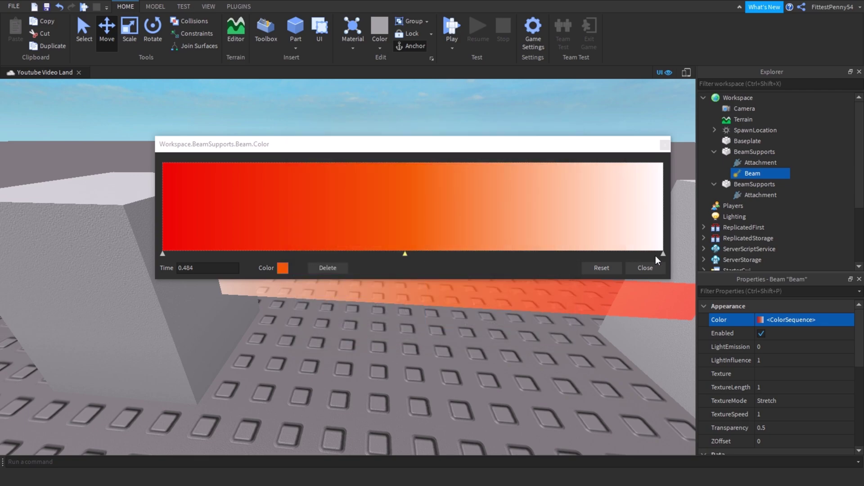
Step: Set the color of the gradient's end keypoint to yellow (#ffff00), close the color sequence editor and deselect the beam
{"action": "left_click", "coordinate": [662, 255]}
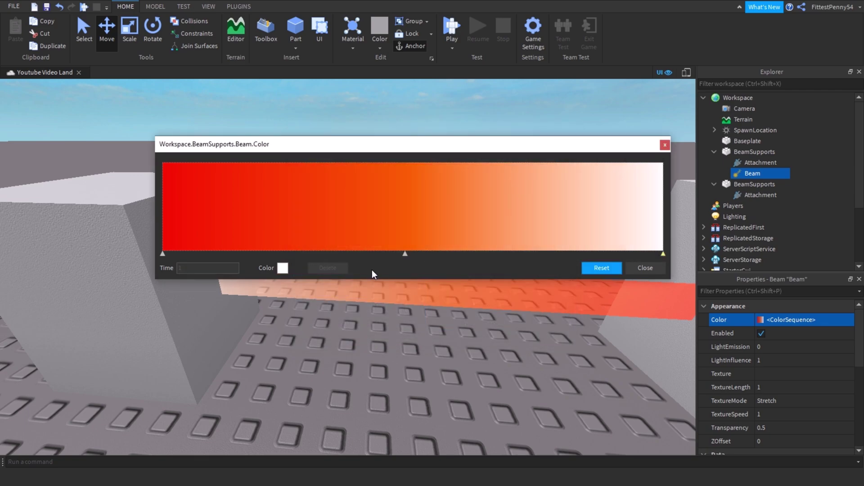
{"action": "left_click", "coordinate": [282, 269]}
{"action": "left_click", "coordinate": [409, 208]}
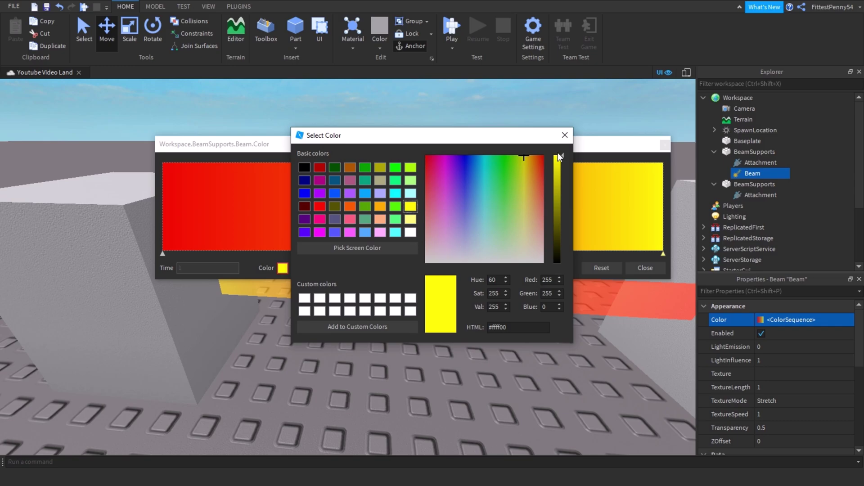
{"action": "left_click", "coordinate": [580, 162]}
{"action": "left_click", "coordinate": [631, 264]}
{"action": "left_click", "coordinate": [575, 367]}
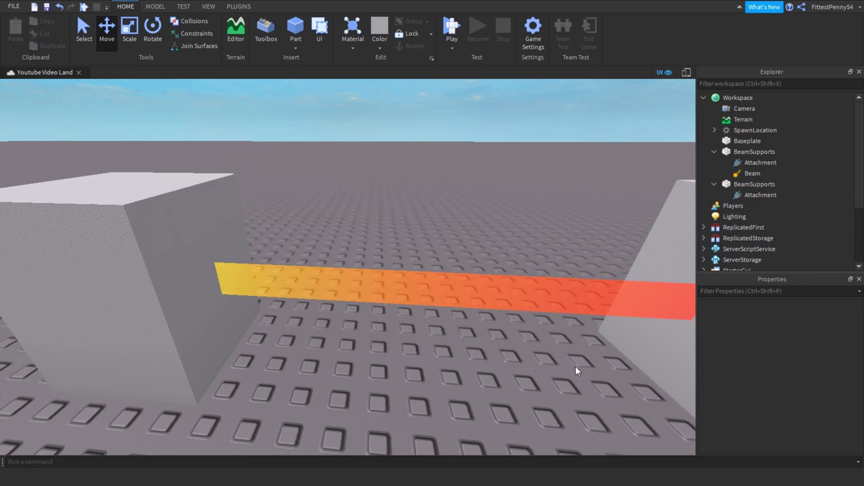
Step: Examine the color gradient along the beam between the two support blocks from its other side
{"action": "right_click_drag", "start_coordinate": [576, 366], "coordinate": [558, 362]}
{"action": "key", "text": "w"}
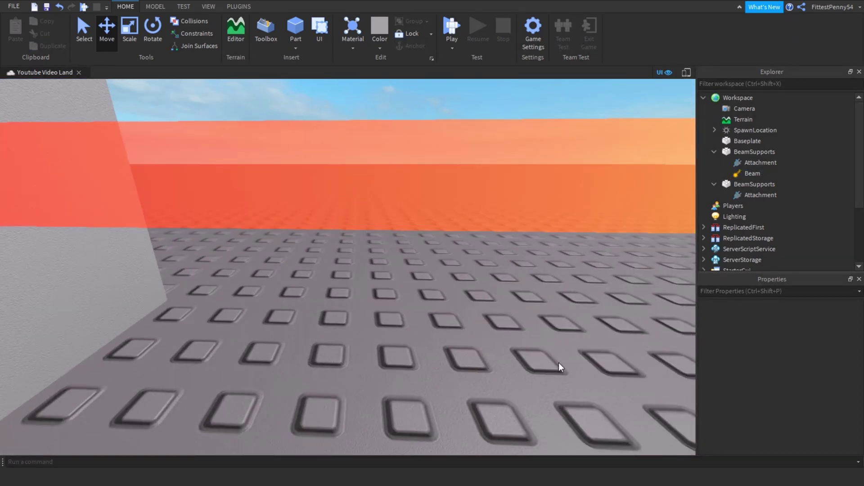
{"action": "scroll", "coordinate": [558, 363], "scroll_direction": "down", "scroll_amount": 5}
{"action": "scroll", "coordinate": [498, 254], "scroll_direction": "up", "scroll_amount": 6}
{"action": "scroll", "coordinate": [434, 338], "scroll_direction": "down", "scroll_amount": 3}
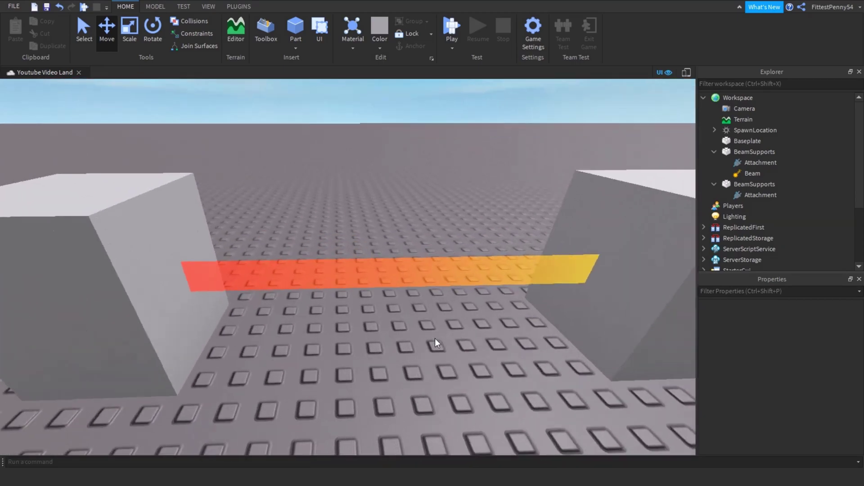
{"action": "scroll", "coordinate": [307, 347], "scroll_direction": "up", "scroll_amount": 2}
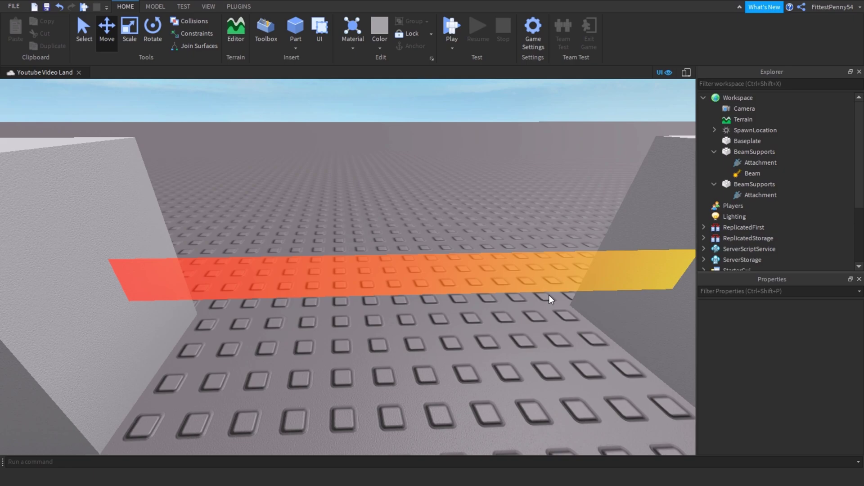
Step: Review the beam's shape properties and check the Size property of the second BeamSupports part
{"action": "left_click", "coordinate": [738, 183]}
{"action": "left_click", "coordinate": [739, 173]}
{"action": "scroll", "coordinate": [755, 350], "scroll_direction": "down", "scroll_amount": 5}
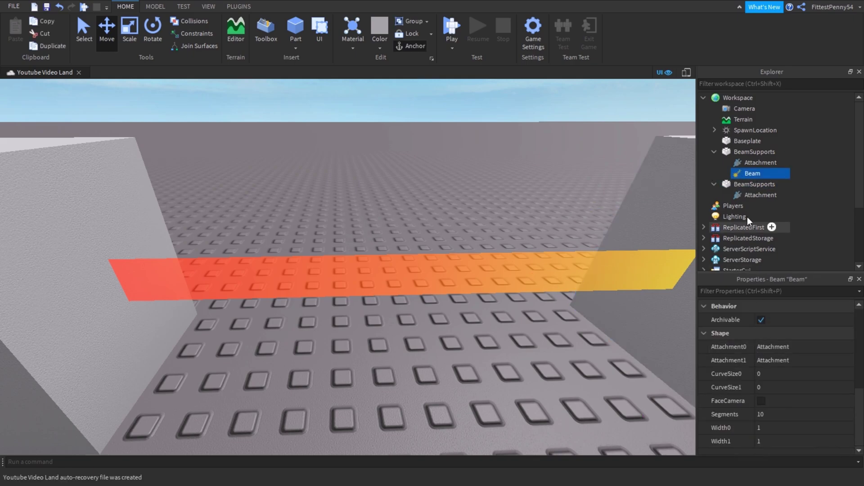
{"action": "left_click", "coordinate": [742, 183]}
{"action": "scroll", "coordinate": [774, 326], "scroll_direction": "down", "scroll_amount": 2}
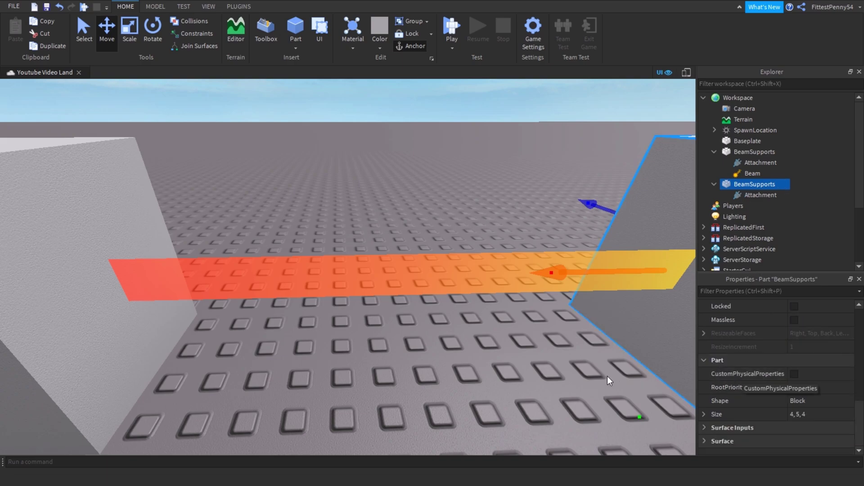
Step: Set both the Width1 and Width0 properties of the beam to 5
{"action": "right_click_drag", "start_coordinate": [545, 380], "coordinate": [544, 380]}
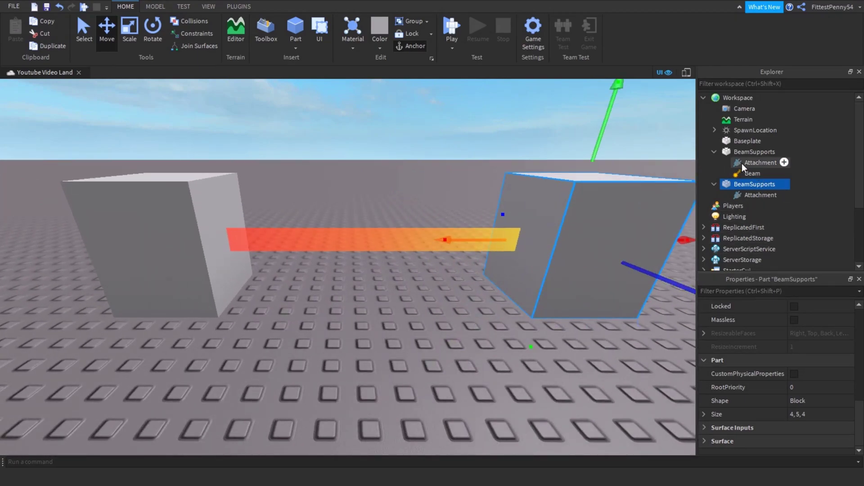
{"action": "left_click", "coordinate": [750, 173]}
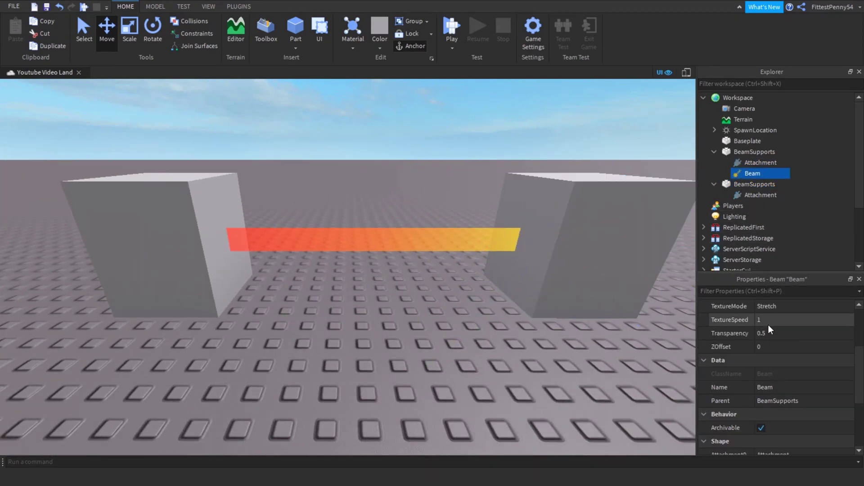
{"action": "scroll", "coordinate": [765, 333], "scroll_direction": "down", "scroll_amount": 3}
{"action": "left_click", "coordinate": [761, 441]}
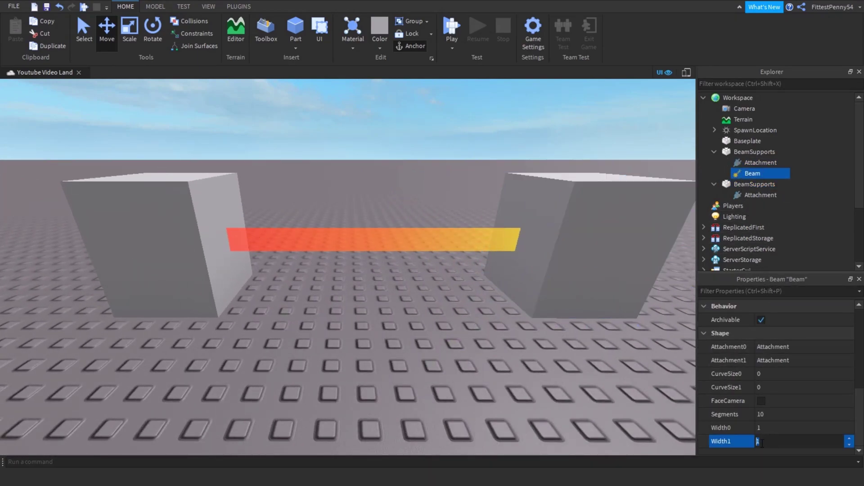
{"action": "type", "text": "5"}
{"action": "key", "text": "Return"}
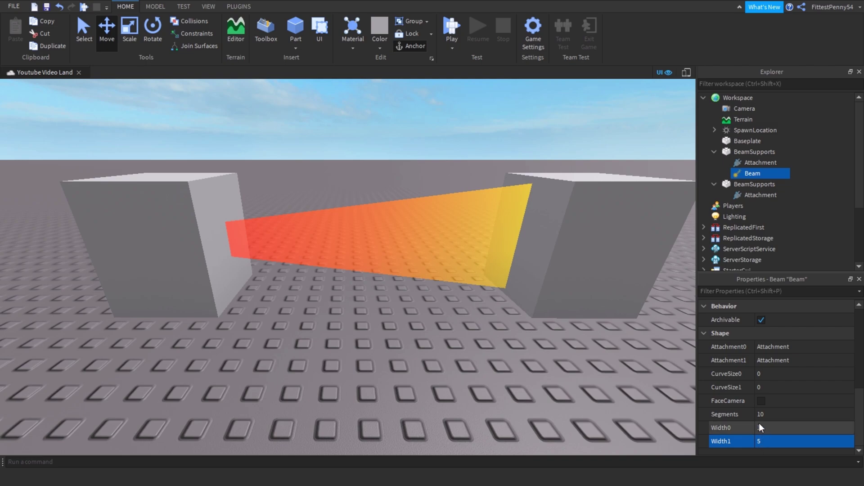
{"action": "left_click", "coordinate": [759, 424]}
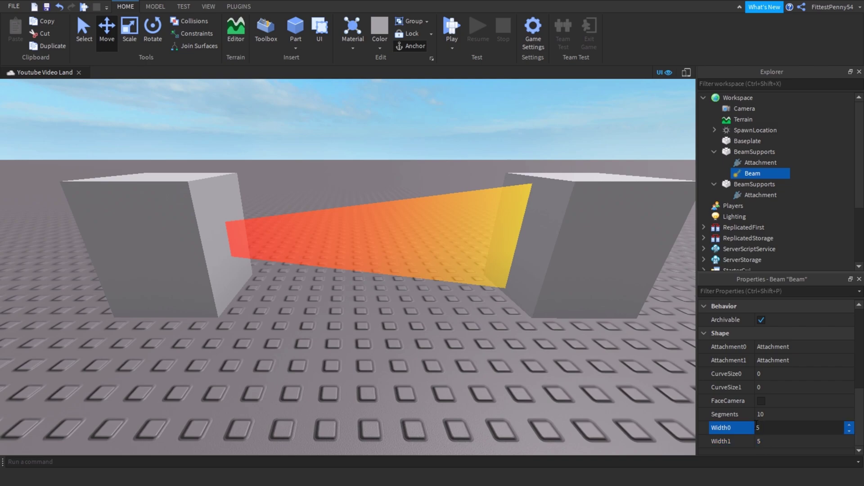
{"action": "key", "text": "Return"}
Step: Deselect the beam and examine the widened beam between the two blocks from several distances and angles
{"action": "left_click", "coordinate": [562, 391]}
{"action": "scroll", "coordinate": [551, 406], "scroll_direction": "up", "scroll_amount": 3}
{"action": "right_click_drag", "start_coordinate": [562, 390], "coordinate": [552, 407]}
{"action": "scroll", "coordinate": [551, 407], "scroll_direction": "down", "scroll_amount": 4}
{"action": "scroll", "coordinate": [550, 406], "scroll_direction": "down", "scroll_amount": 3}
{"action": "scroll", "coordinate": [550, 406], "scroll_direction": "up", "scroll_amount": 5}
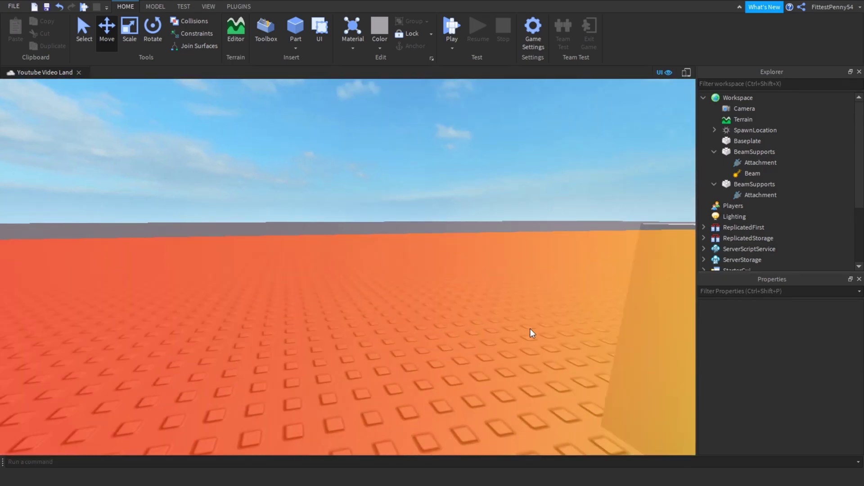
{"action": "scroll", "coordinate": [530, 329], "scroll_direction": "down", "scroll_amount": 5}
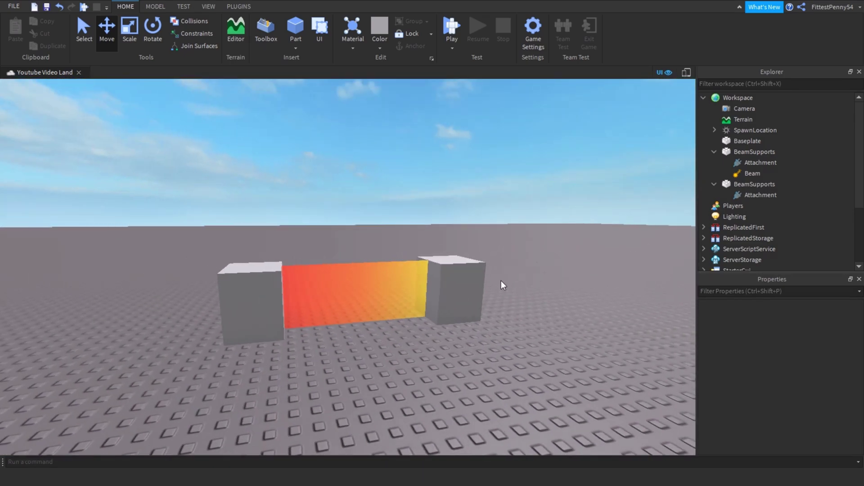
{"action": "scroll", "coordinate": [317, 310], "scroll_direction": "up", "scroll_amount": 3}
{"action": "key", "text": "w"}
{"action": "key", "text": "d"}
{"action": "key", "text": "s"}
{"action": "key", "text": "a"}
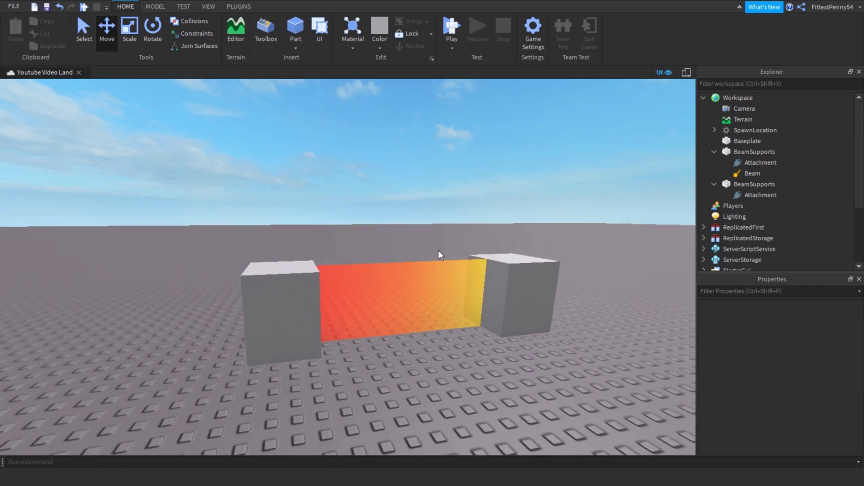
{"action": "scroll", "coordinate": [368, 256], "scroll_direction": "up", "scroll_amount": 2}
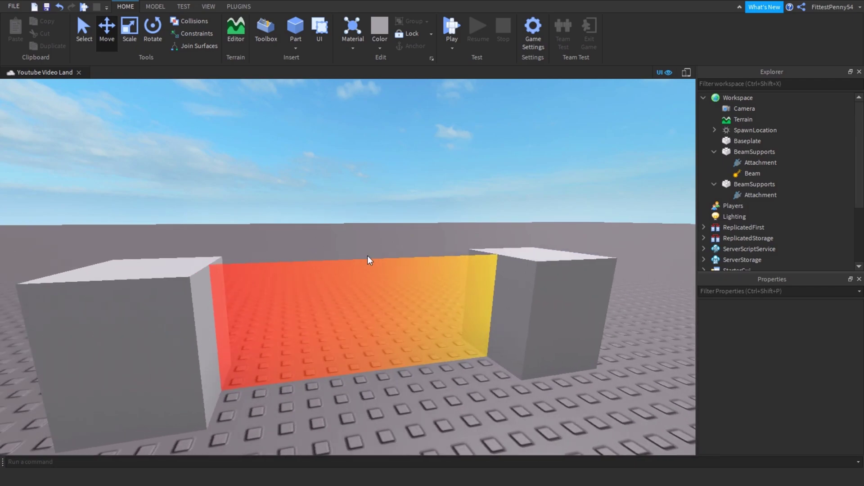